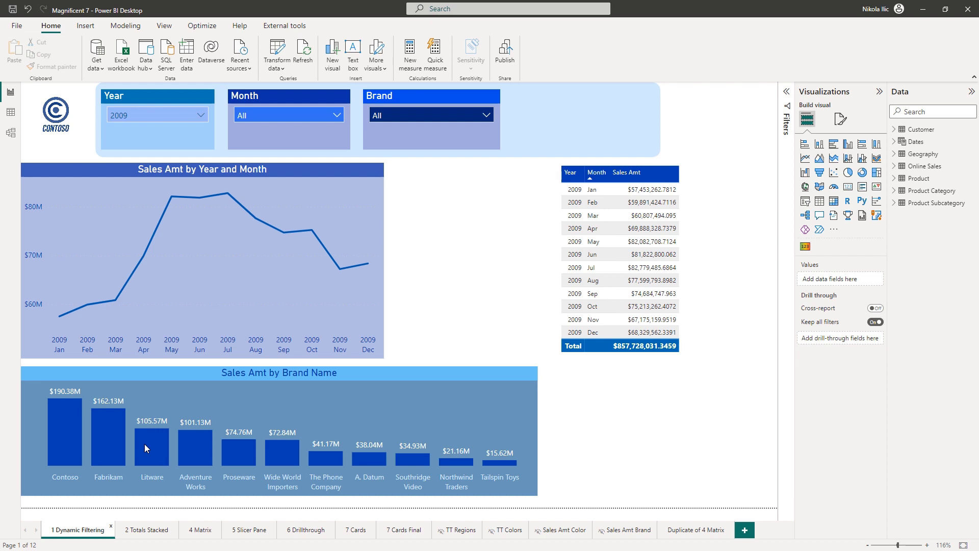
# Allow the TT Regions page to be used as a tooltip in its page information settings
pyautogui.moveTo(632, 193)
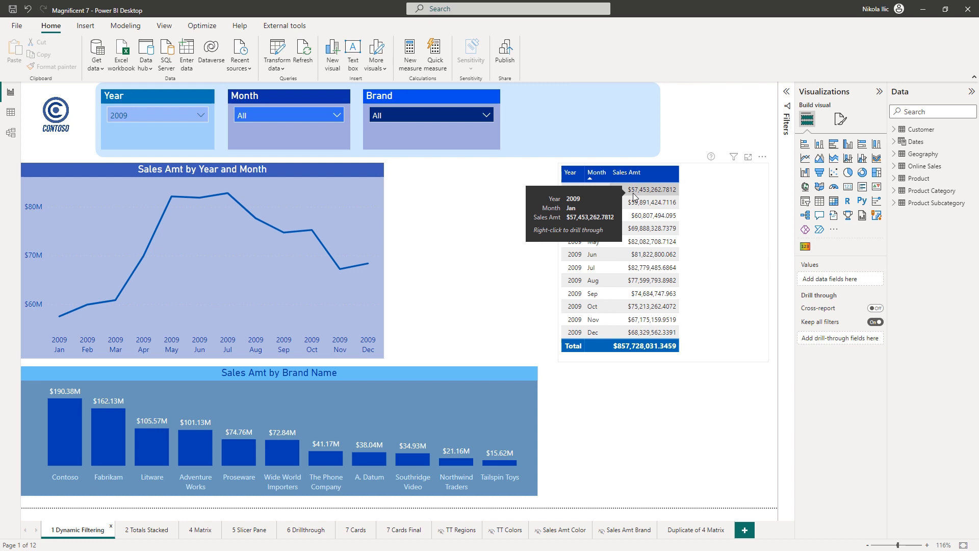
pyautogui.moveTo(251, 455)
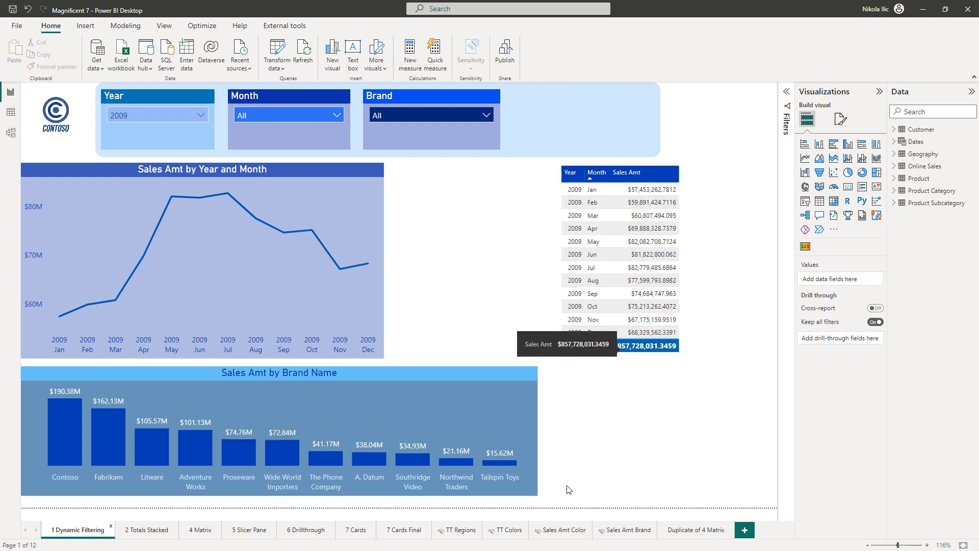
pyautogui.click(465, 531)
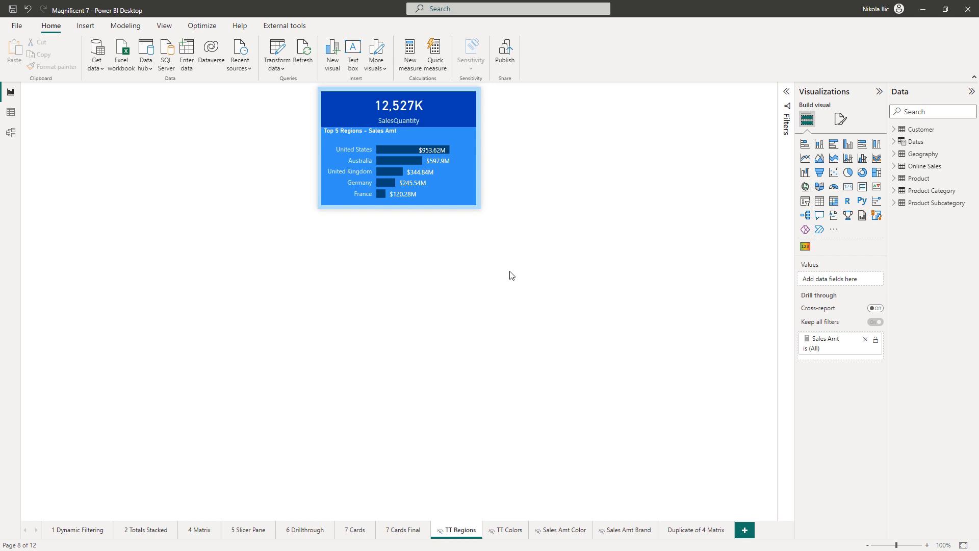
pyautogui.click(841, 123)
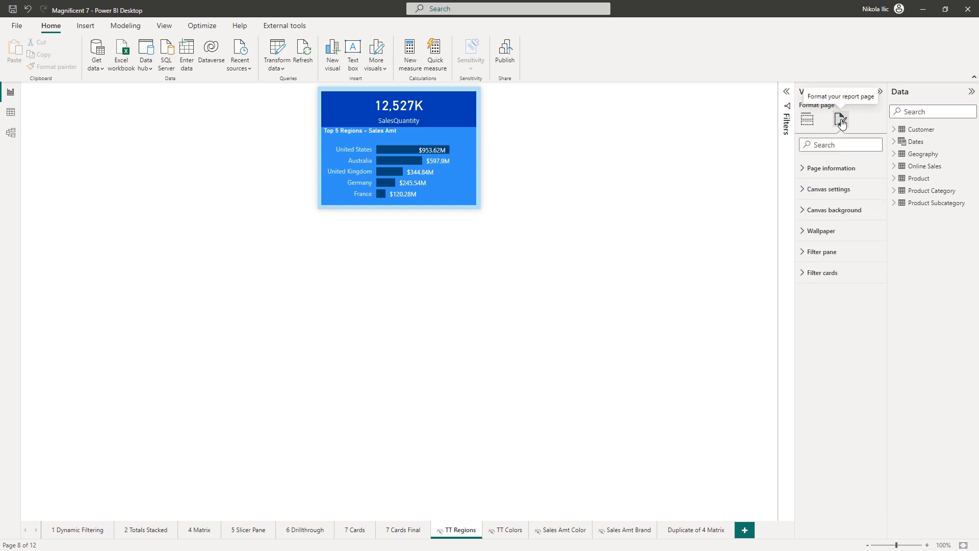
pyautogui.click(804, 168)
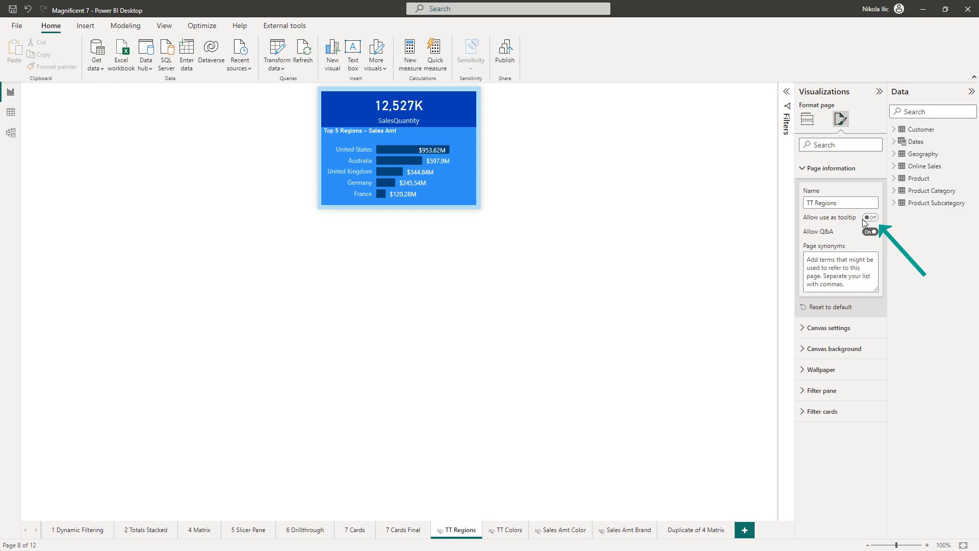
pyautogui.click(875, 218)
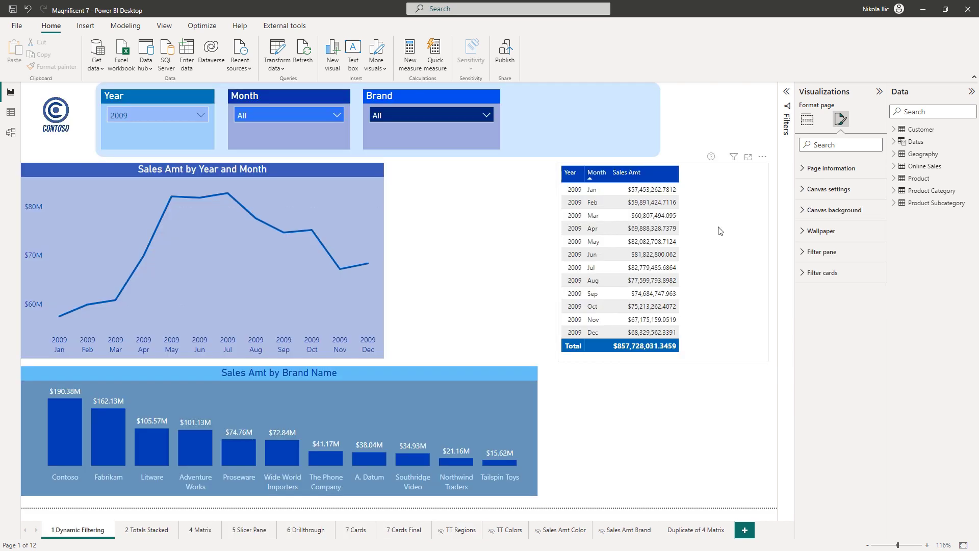
# Set the monthly sales table's tooltip type to Report page with TT Regions as the page, and preview it on the table rows
pyautogui.click(754, 204)
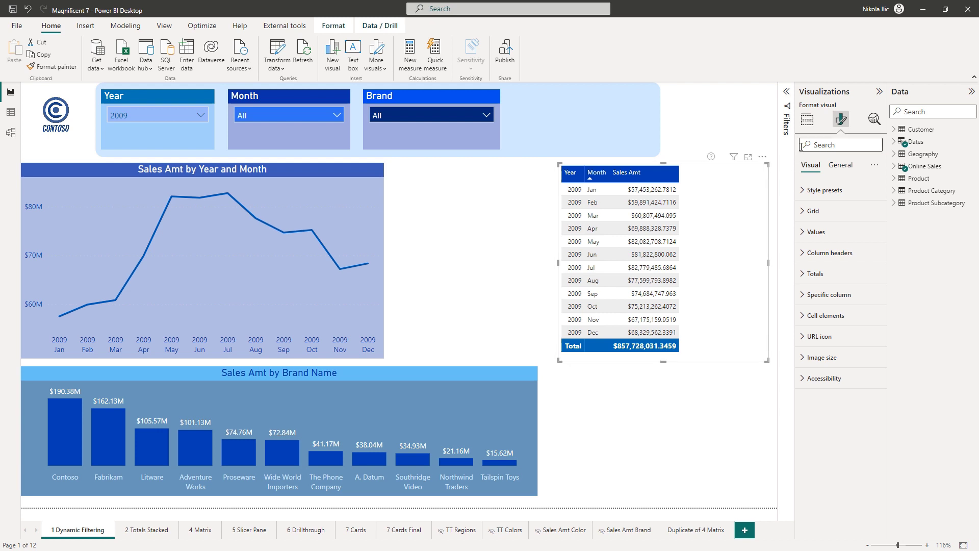
pyautogui.click(806, 125)
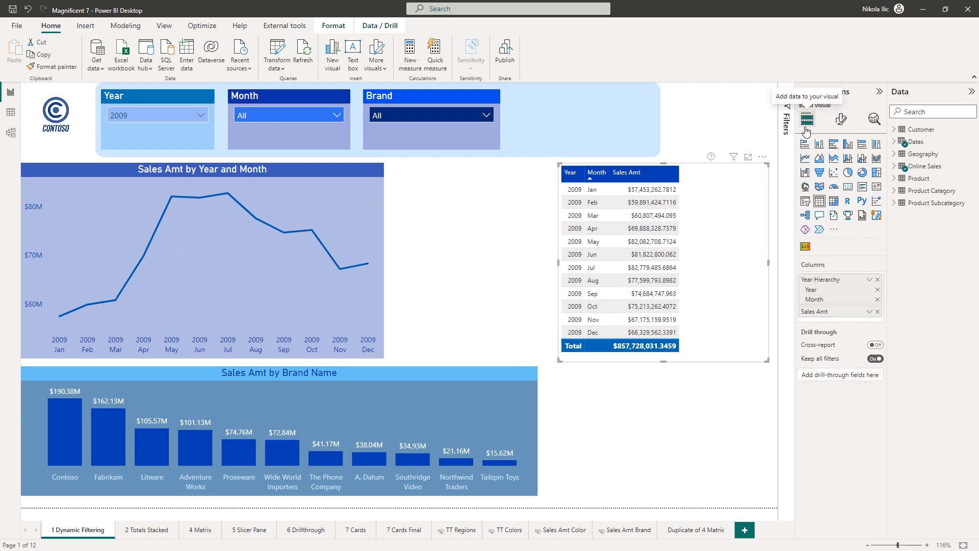
pyautogui.click(840, 128)
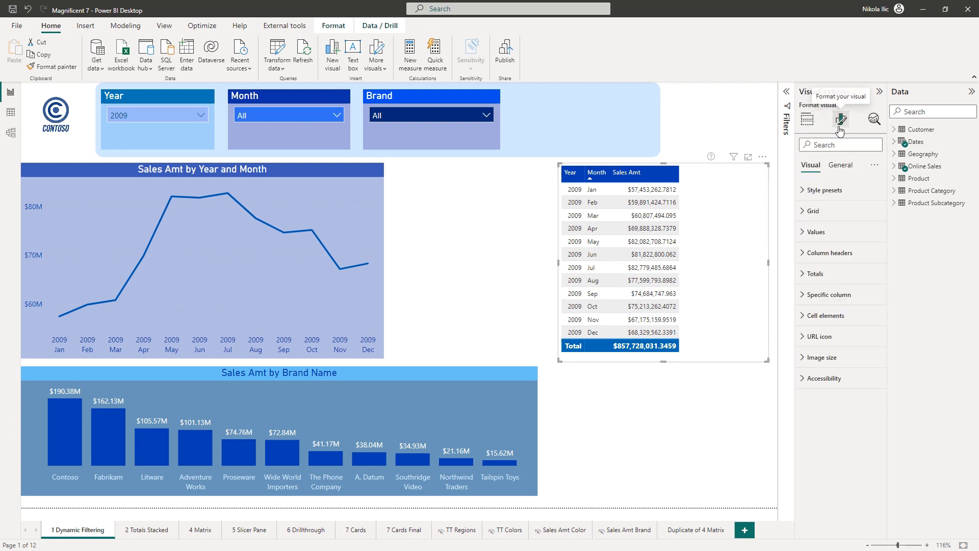
pyautogui.click(840, 165)
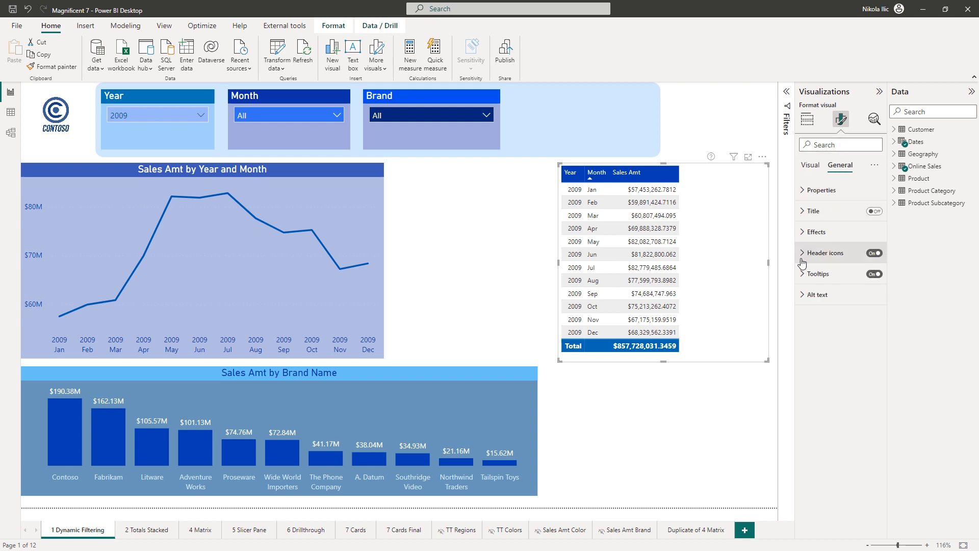
pyautogui.click(816, 274)
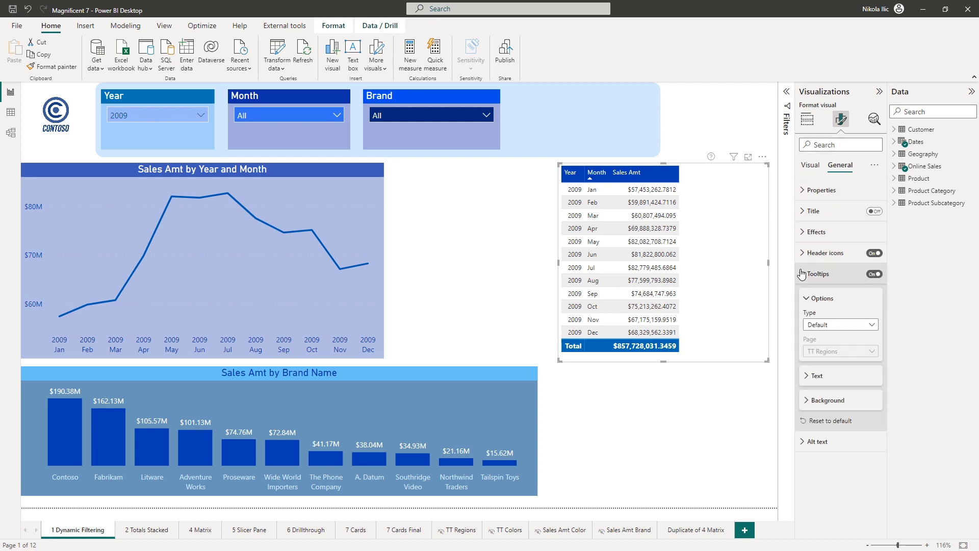
pyautogui.click(870, 326)
pyautogui.click(837, 351)
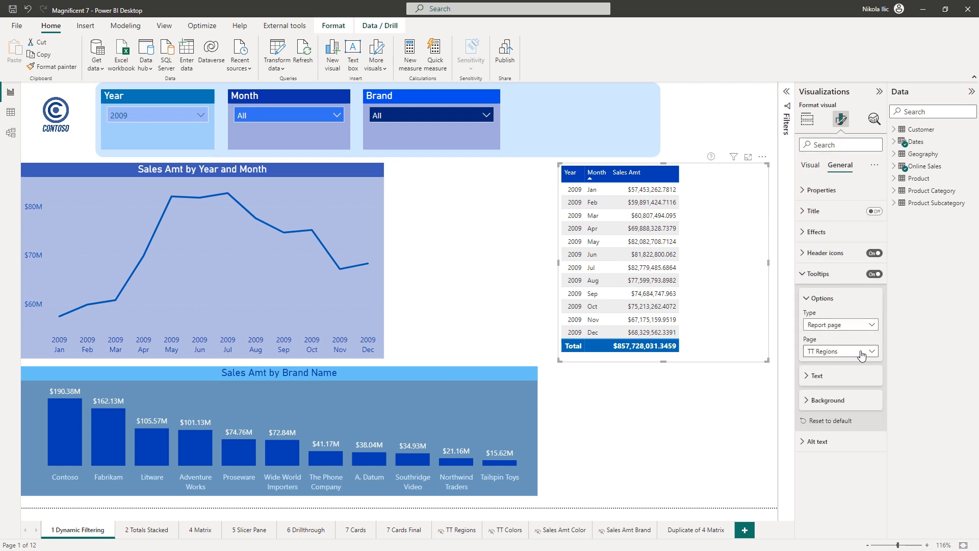
pyautogui.click(861, 354)
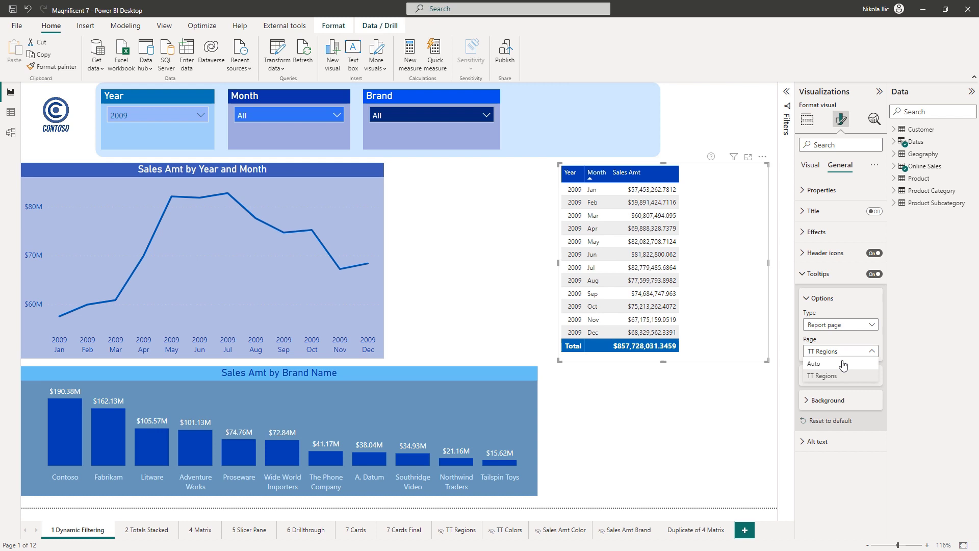
pyautogui.click(829, 376)
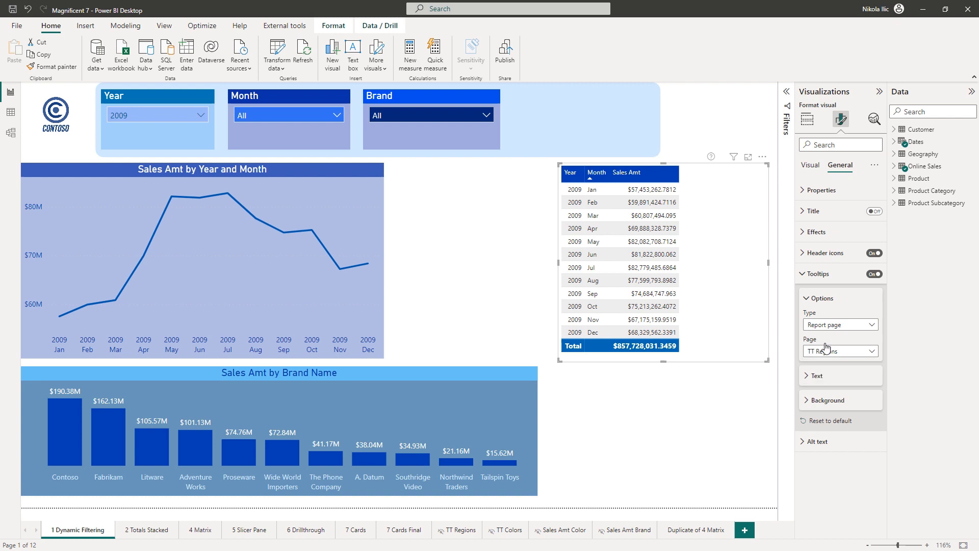
pyautogui.click(806, 278)
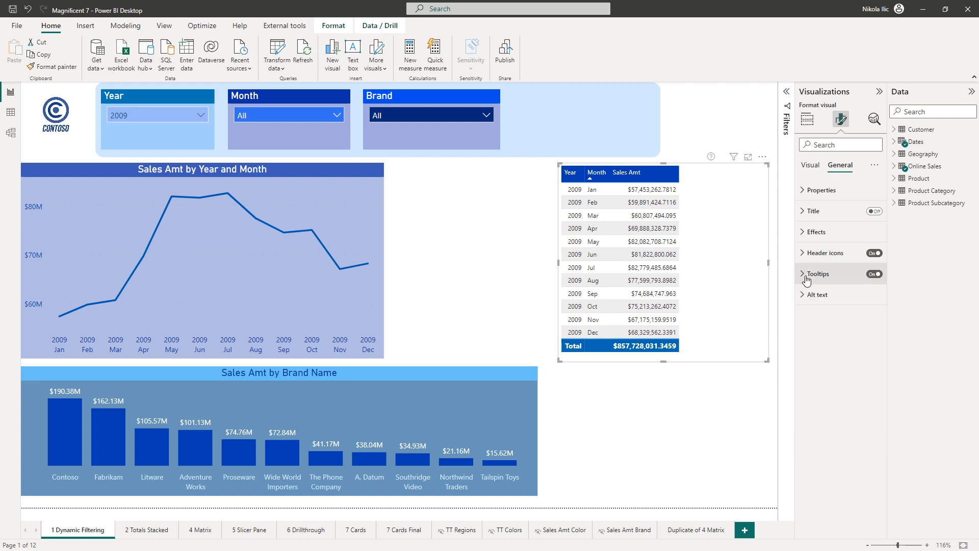
pyautogui.moveTo(655, 191)
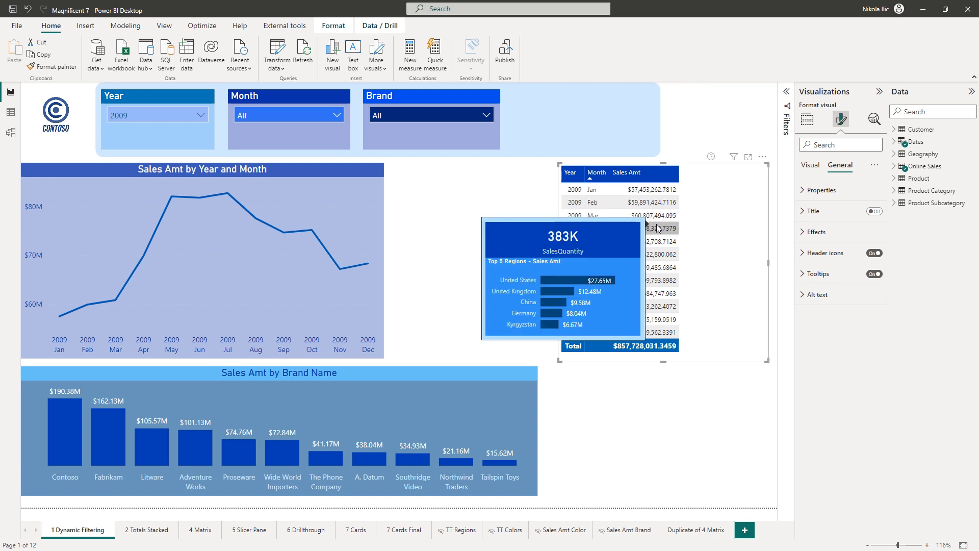
# Examine the Top 5 Colors chart on the TT Colors page
pyautogui.click(508, 530)
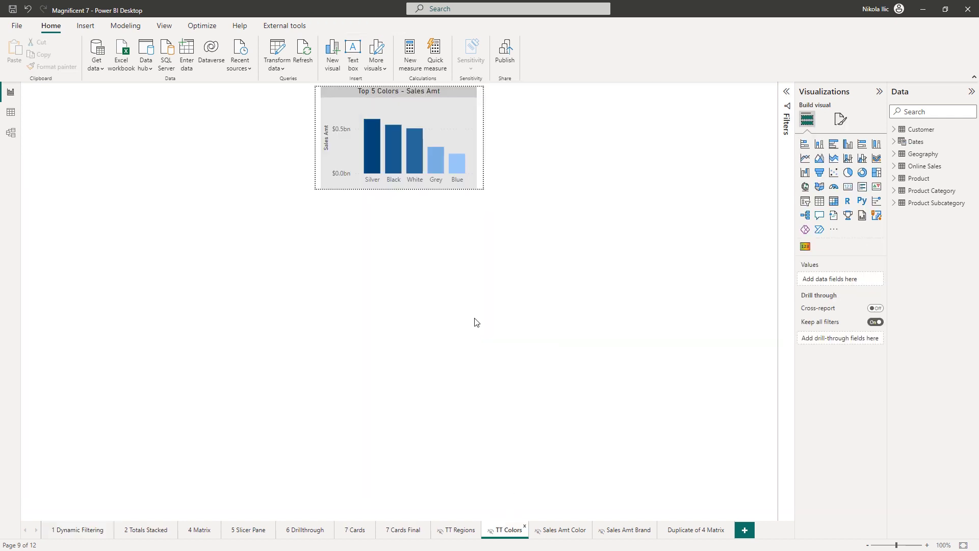
pyautogui.click(470, 116)
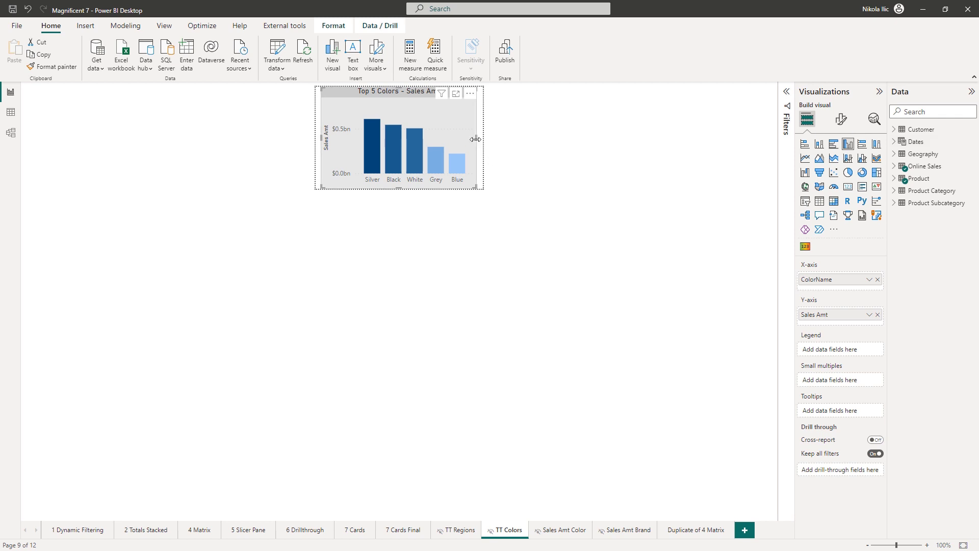
pyautogui.click(490, 145)
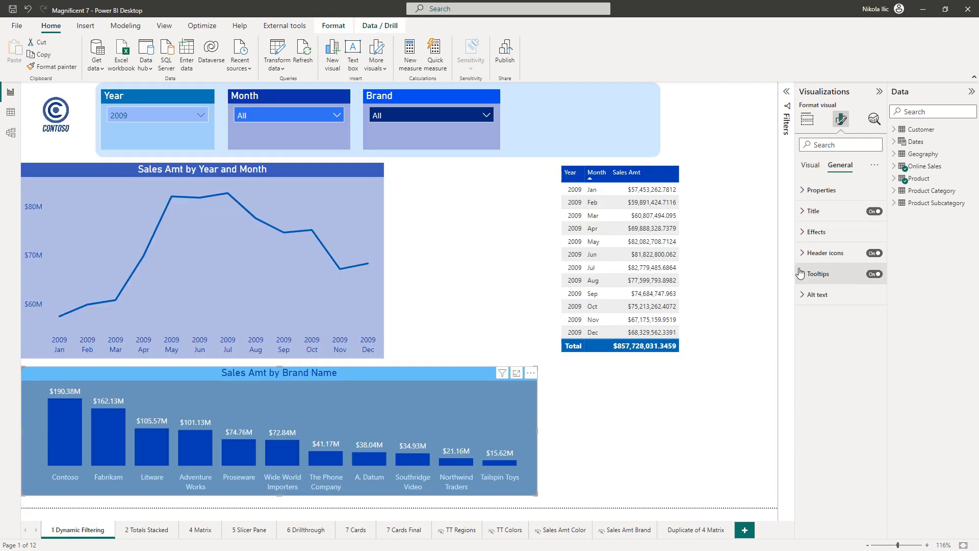
# Set the Sales Amt by Brand Name chart's tooltip type to Report page using TT Colors, and preview it on the columns
pyautogui.click(814, 274)
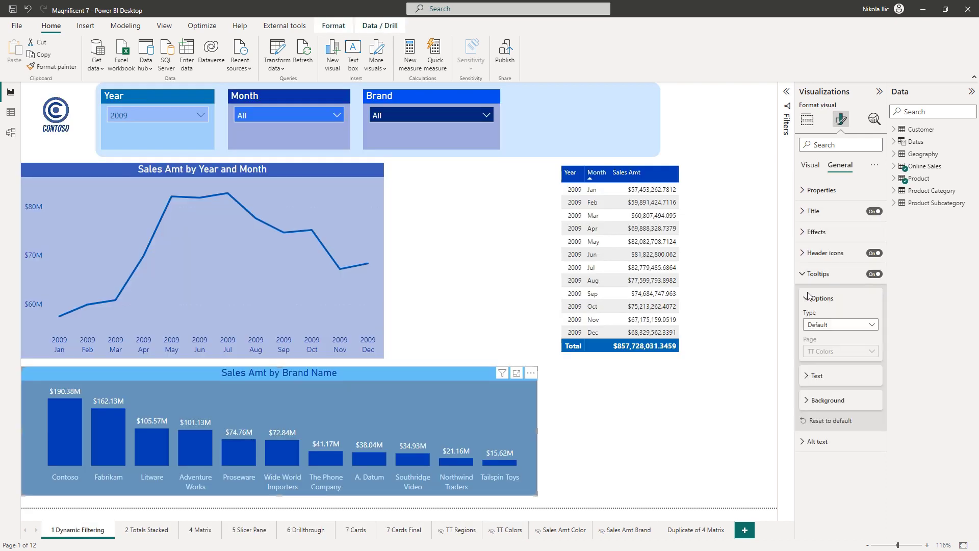
pyautogui.click(868, 328)
pyautogui.click(825, 349)
pyautogui.moveTo(331, 459)
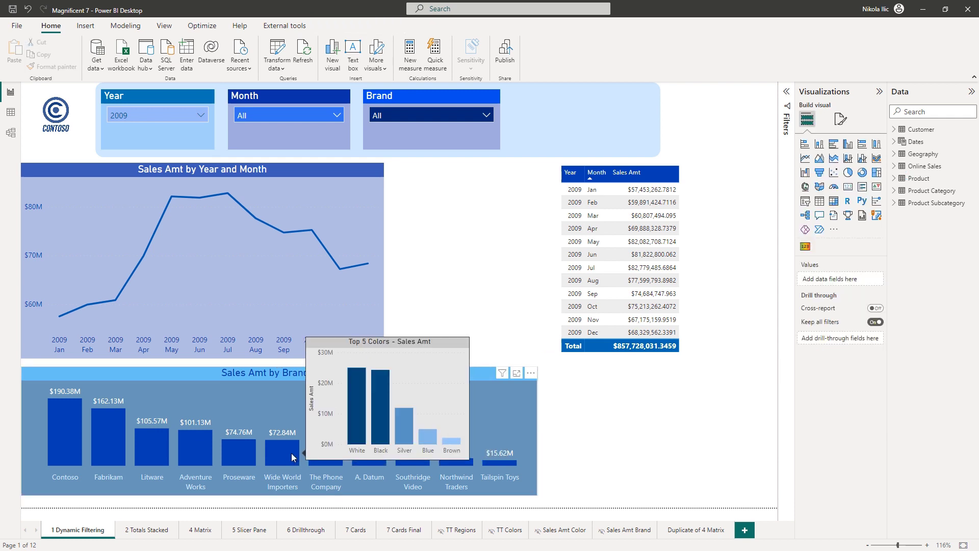
pyautogui.moveTo(235, 452)
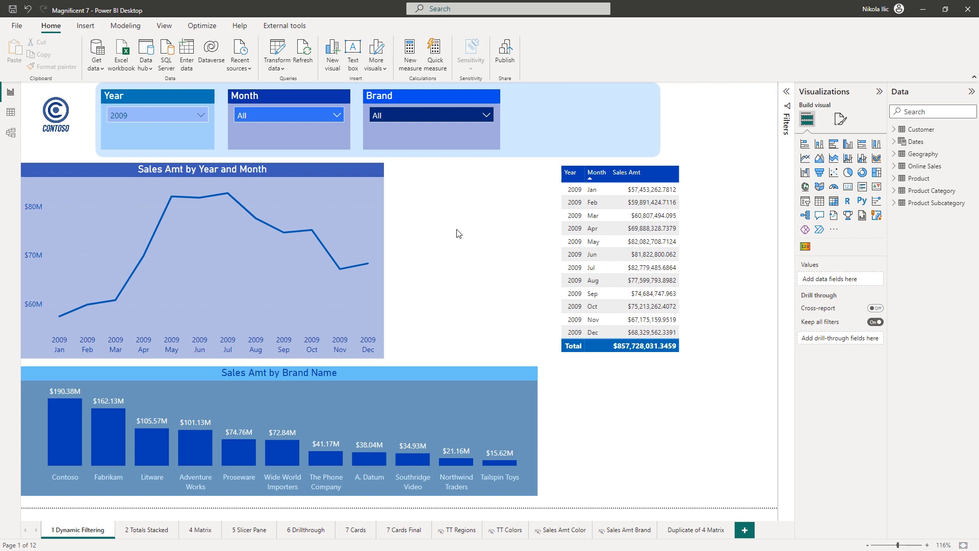
# Add a new report page and allow it to be used as a tooltip
pyautogui.click(745, 530)
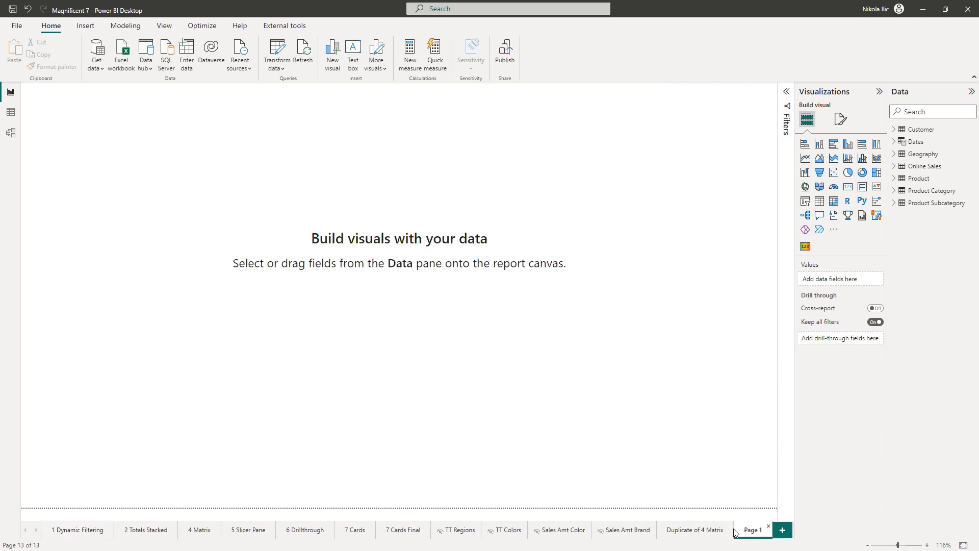
pyautogui.click(840, 119)
pyautogui.click(806, 170)
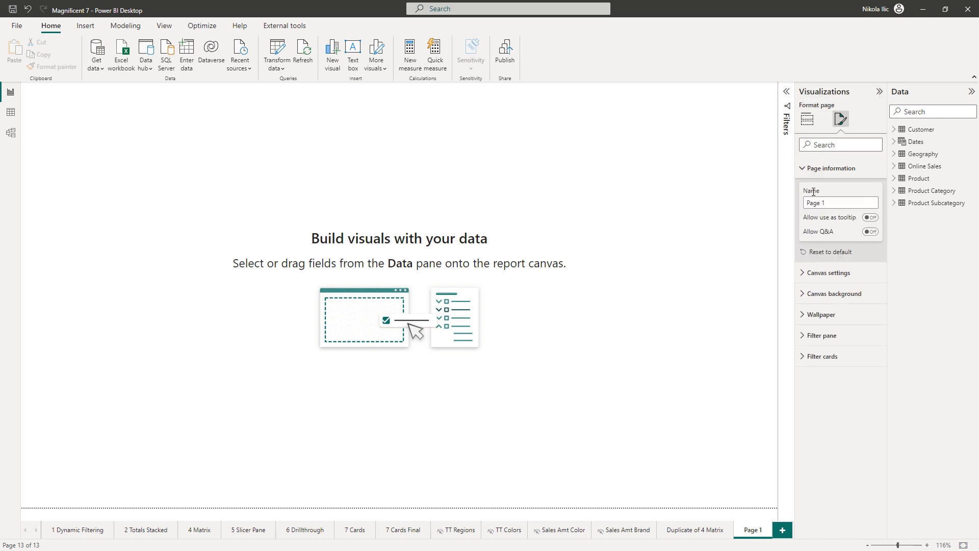
pyautogui.click(872, 219)
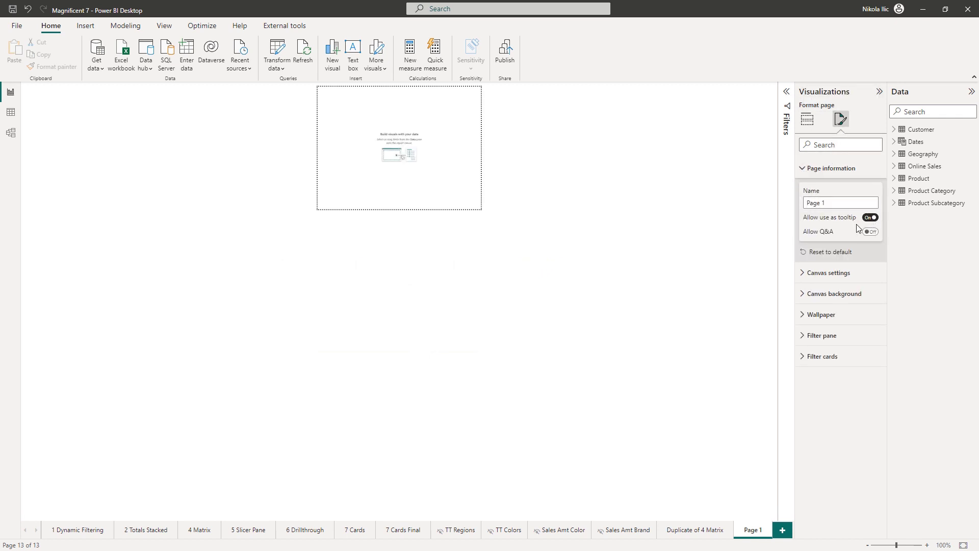
# Set the new page's canvas type to Custom with a height of 400 px and a width of 600 px
pyautogui.click(802, 276)
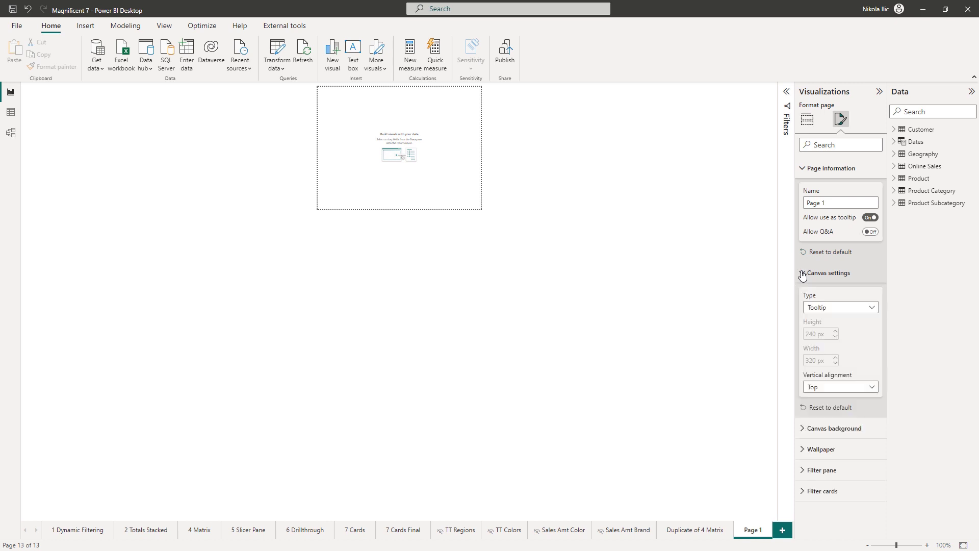
pyautogui.click(831, 308)
pyautogui.click(831, 308)
pyautogui.click(831, 309)
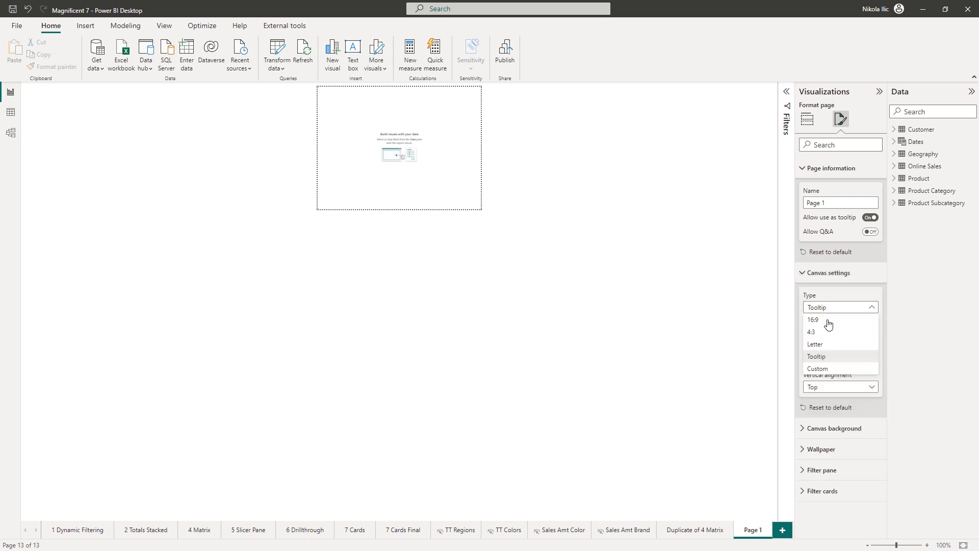
pyautogui.click(827, 369)
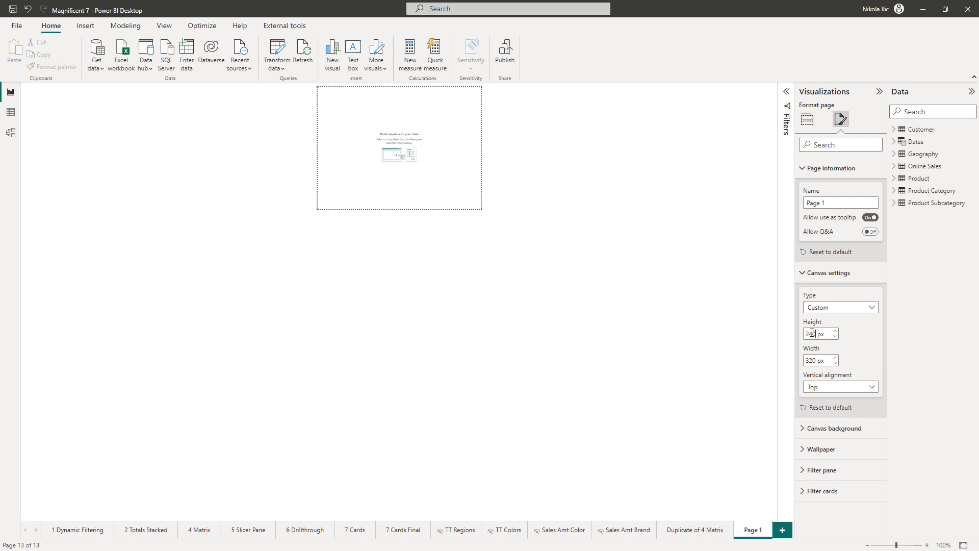
pyautogui.moveTo(815, 333); pyautogui.dragTo(793, 330)
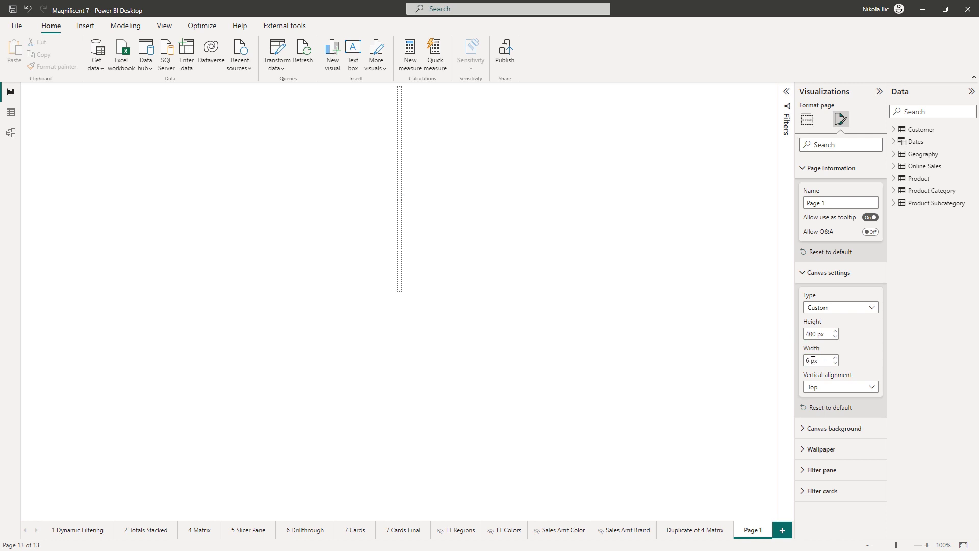
pyautogui.write('00')
pyautogui.click(728, 373)
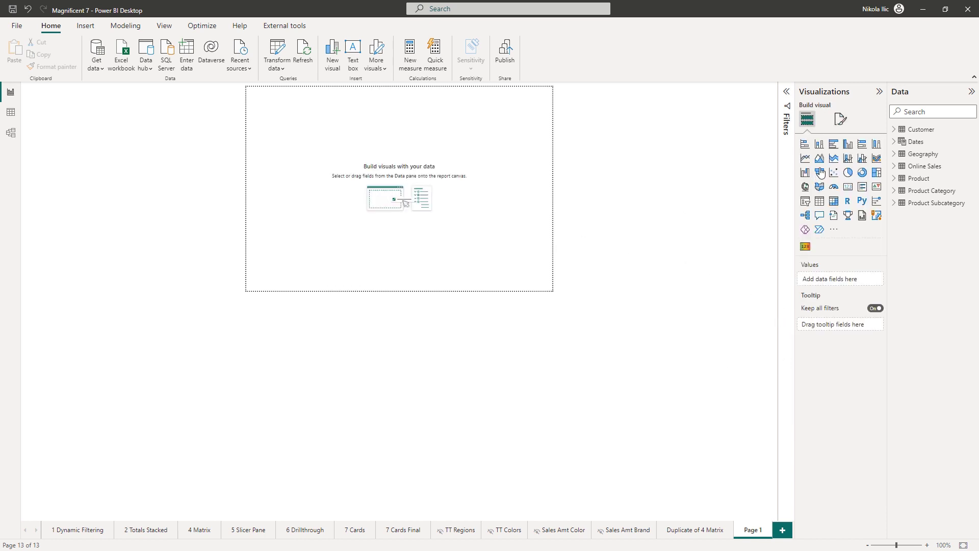
# Set Analyze GIF.gif as the new page's canvas background image, fully opaque and with image fit set to Fill
pyautogui.click(845, 122)
pyautogui.click(831, 210)
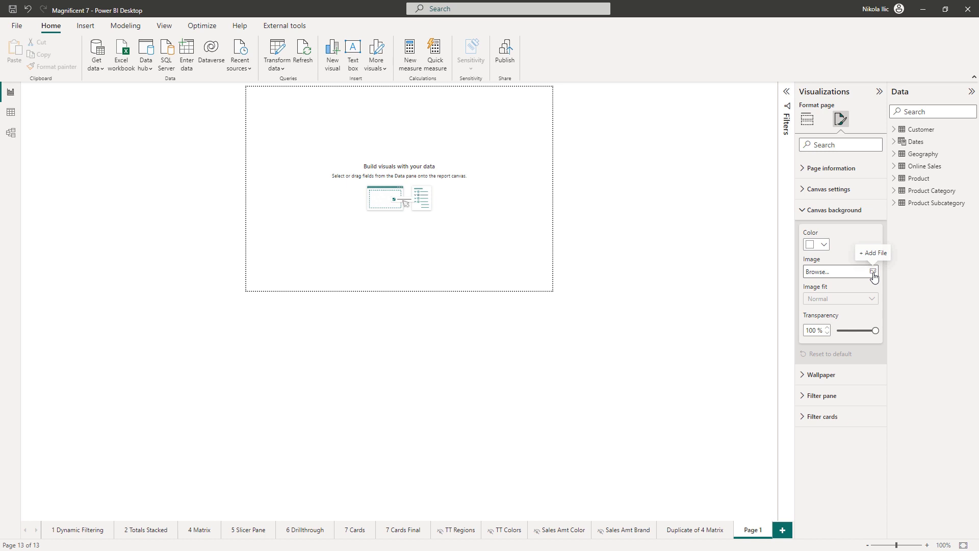
pyautogui.click(874, 271)
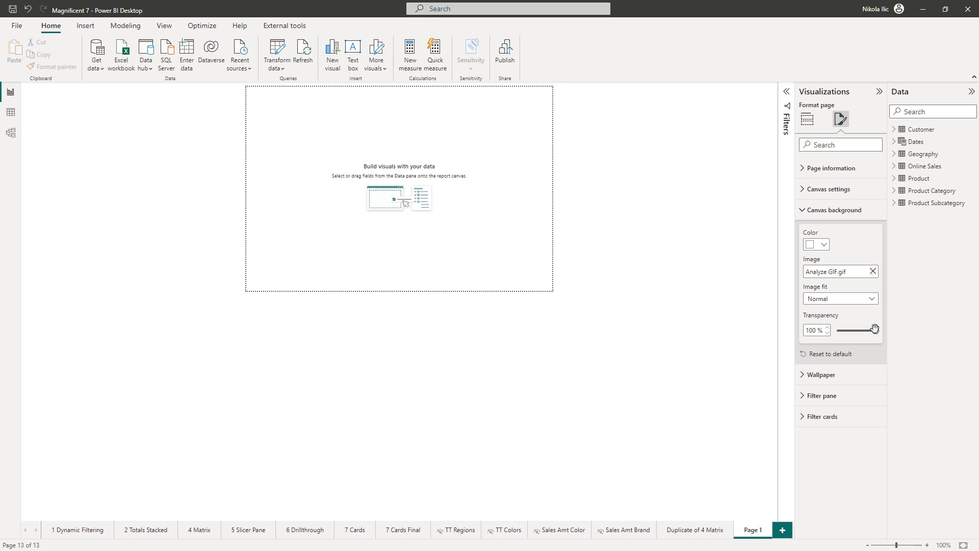
pyautogui.moveTo(874, 328); pyautogui.dragTo(837, 331)
pyautogui.click(872, 300)
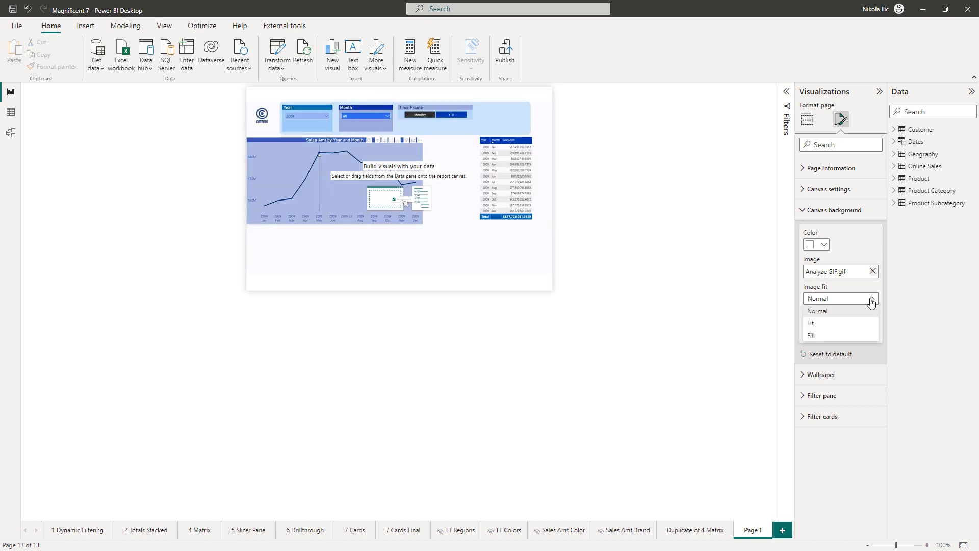
pyautogui.click(825, 337)
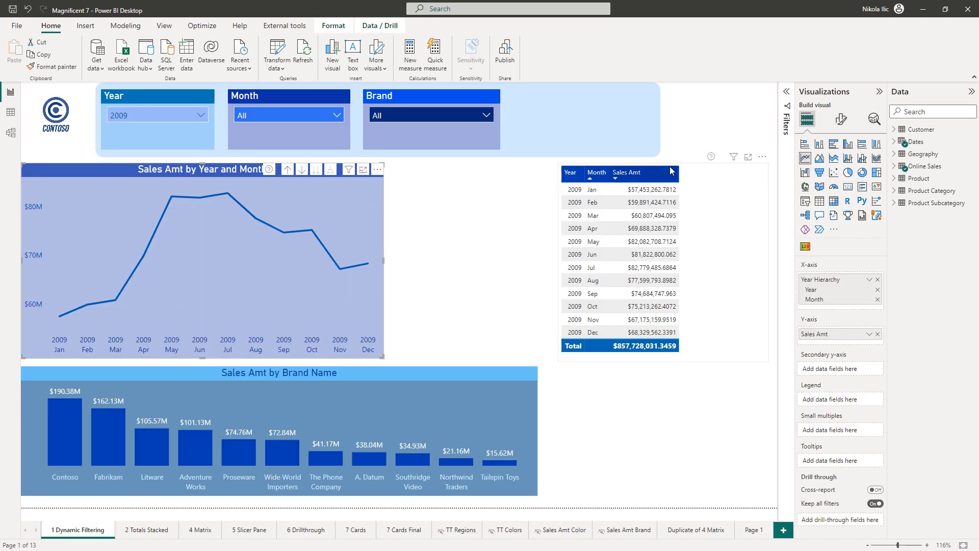
# Set the Sales Amt by Year and Month line chart's header help tooltip to the GIF report page, Page 1, and preview it from the visual header
pyautogui.click(842, 120)
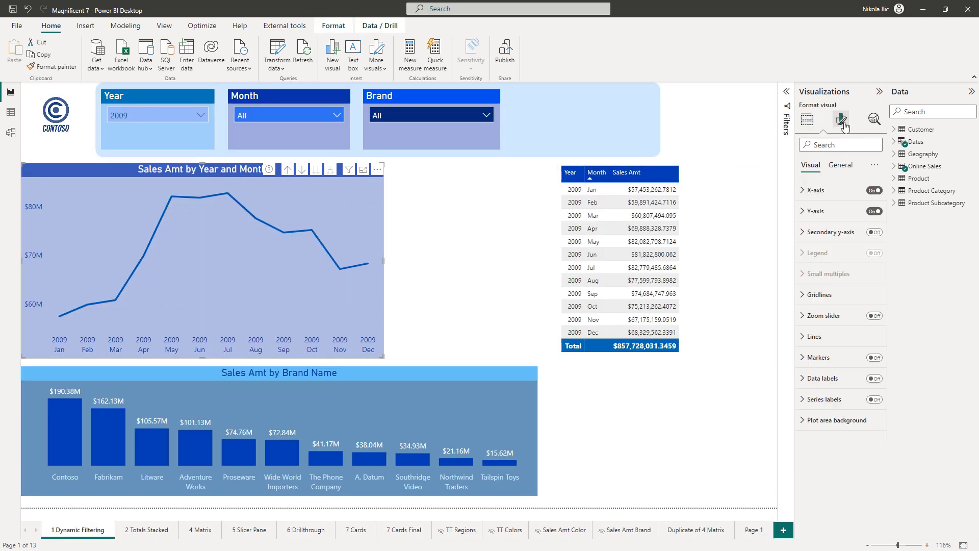
pyautogui.click(840, 165)
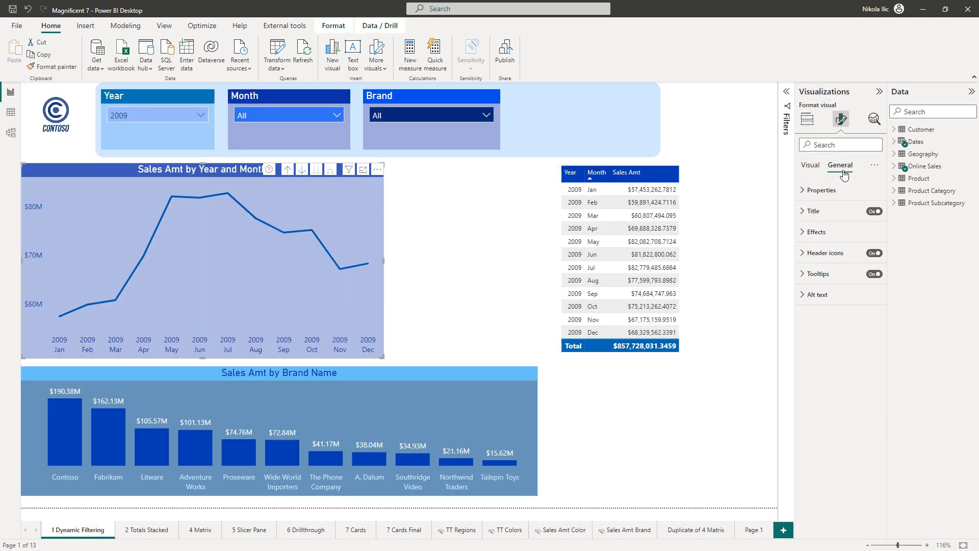
pyautogui.click(804, 253)
pyautogui.click(805, 421)
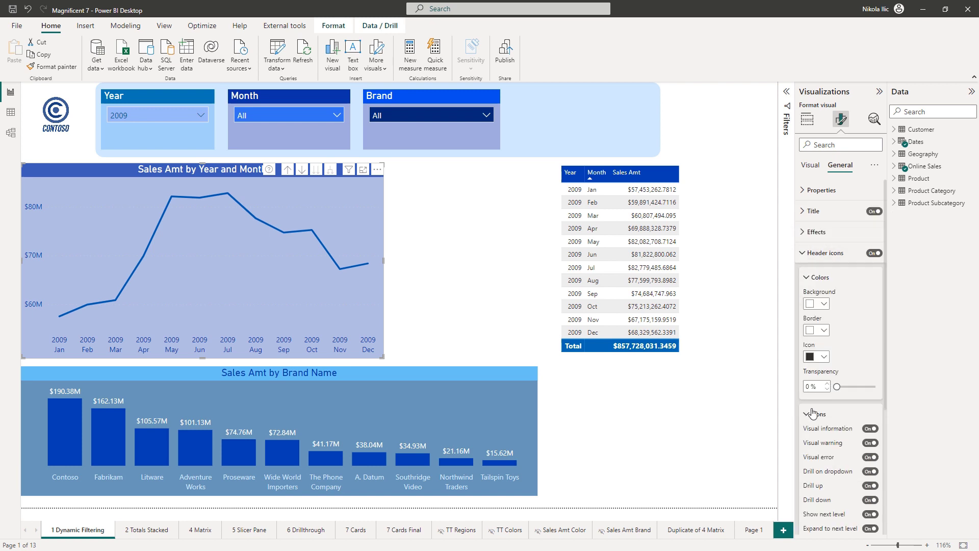
pyautogui.scroll(-4, 825, 399)
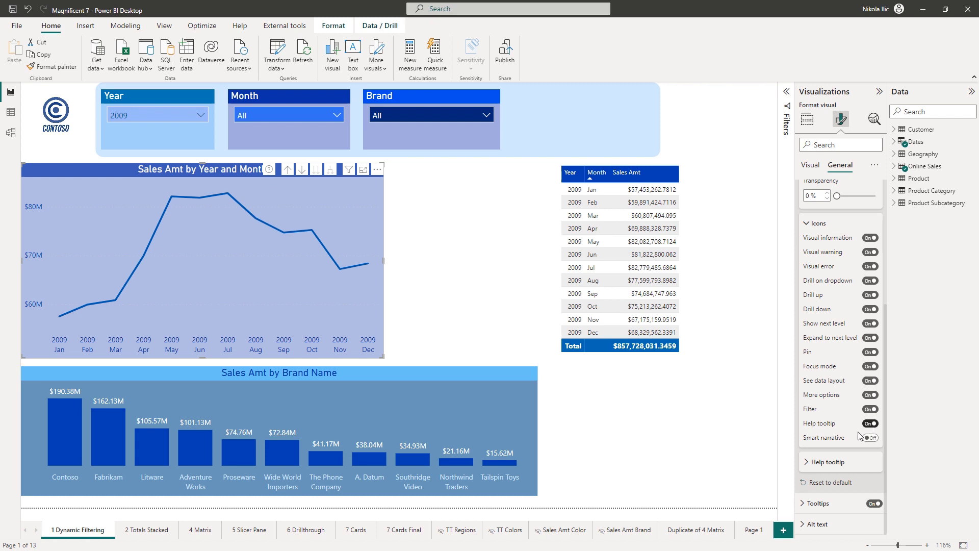
pyautogui.click(809, 463)
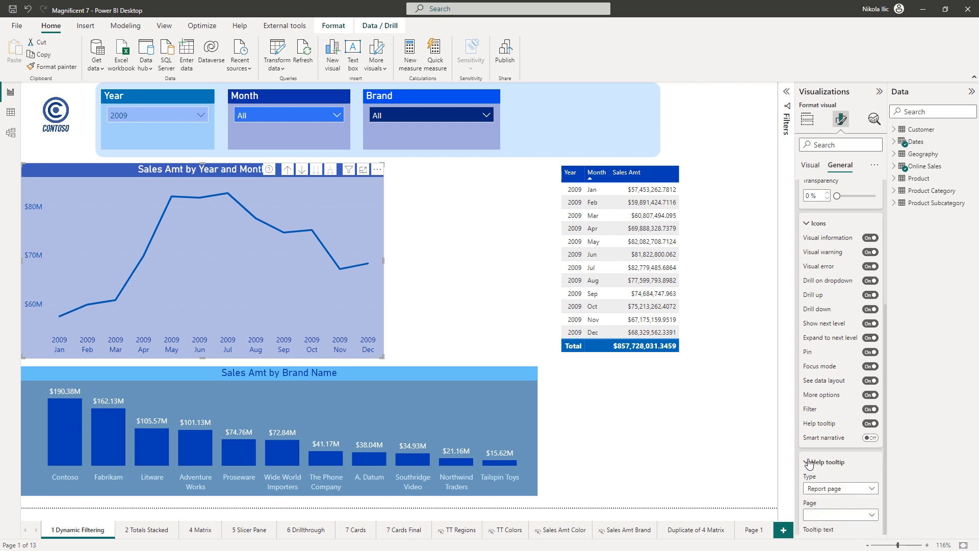
pyautogui.scroll(-2, 862, 423)
pyautogui.click(871, 409)
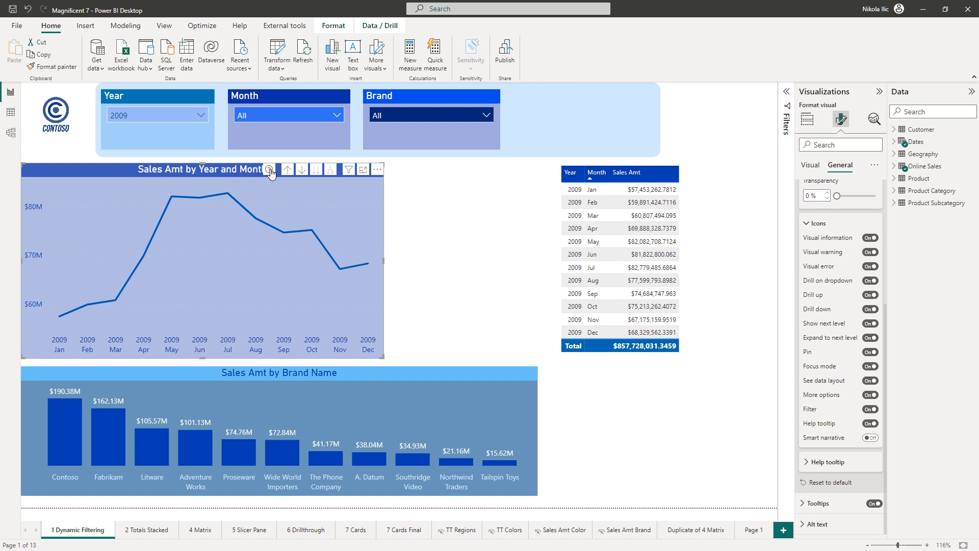
pyautogui.moveTo(270, 170)
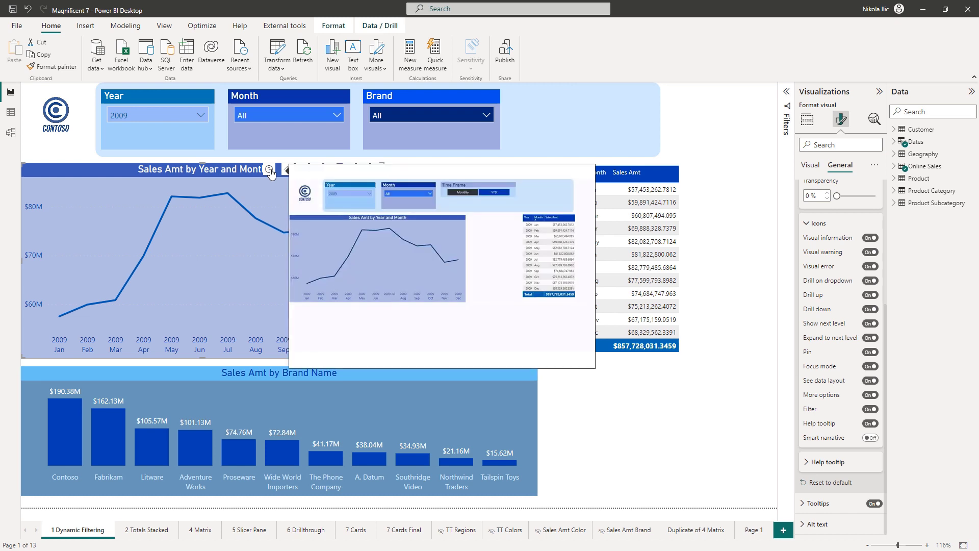